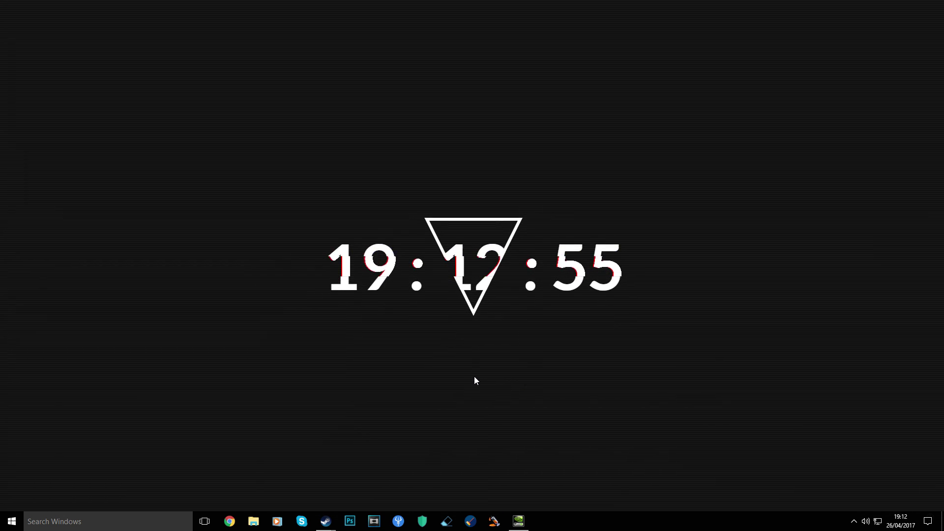
Launch NVIDIA Control Panel from the desktop's right-click shortcut menu.
right_click(474, 339)
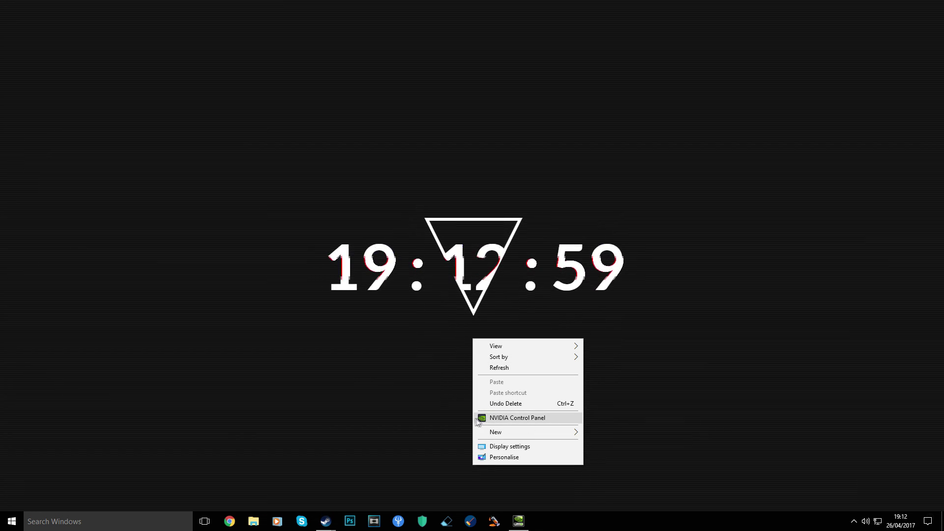
click(519, 524)
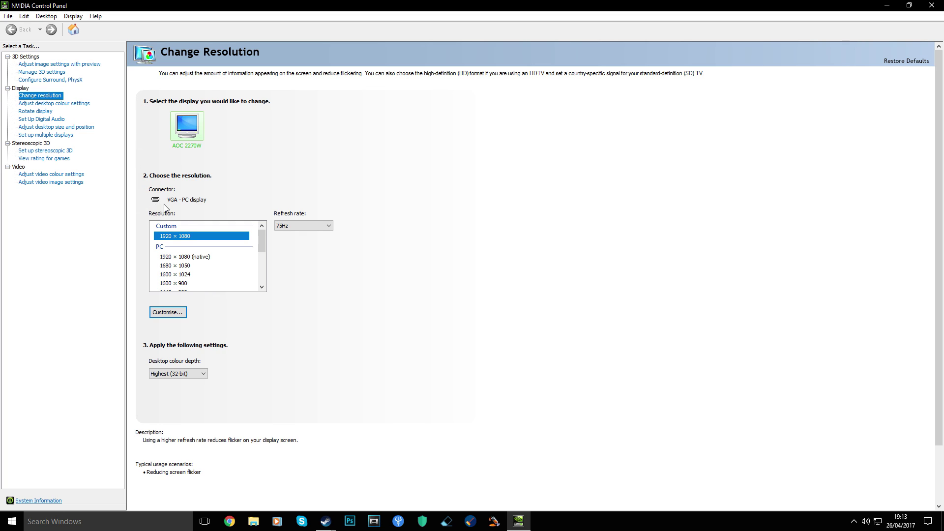
Select the custom 1920×1080 resolution and bring up its Customise dialog.
click(168, 238)
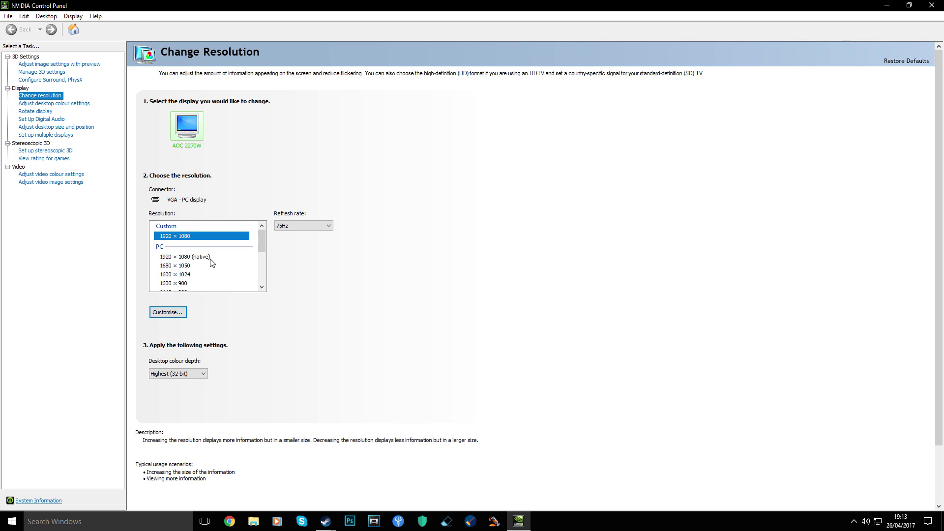
click(163, 313)
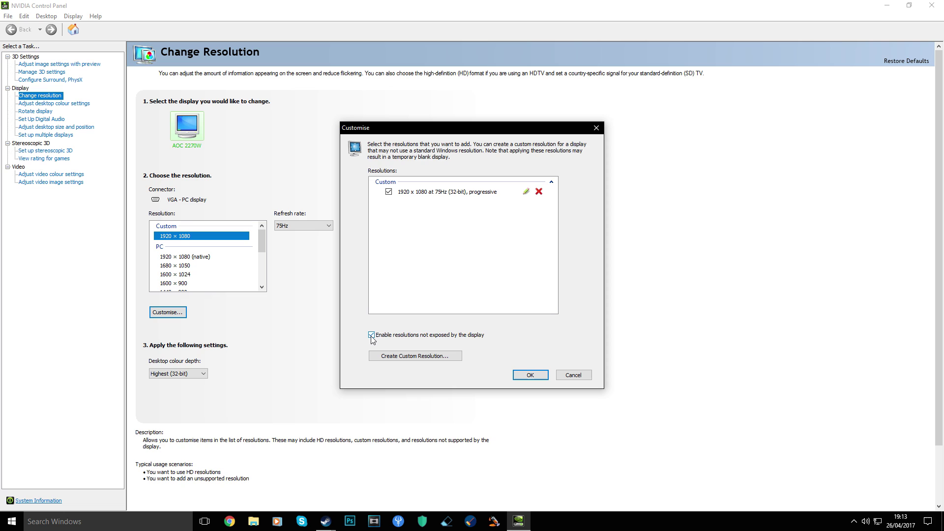
Start a new 1920×1080 custom resolution and try refresh rates of 60 and 62 Hz.
click(392, 357)
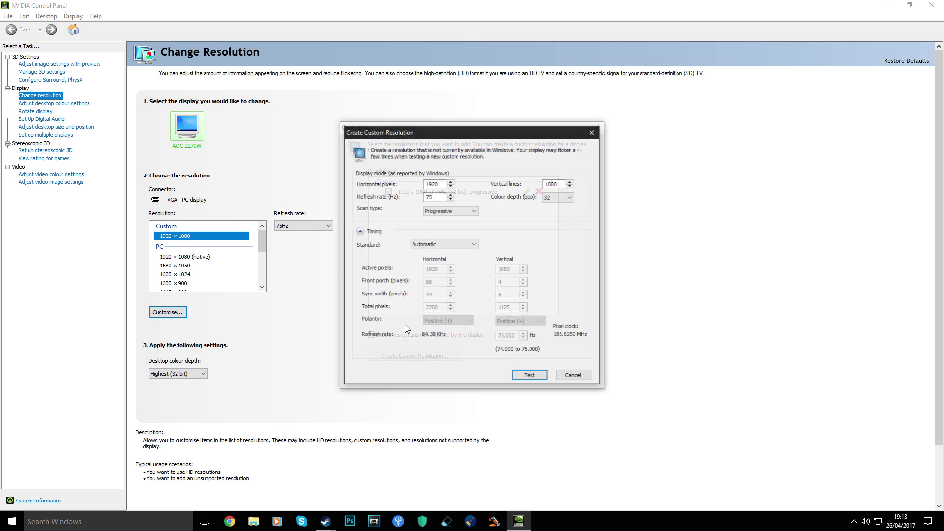
click(429, 197)
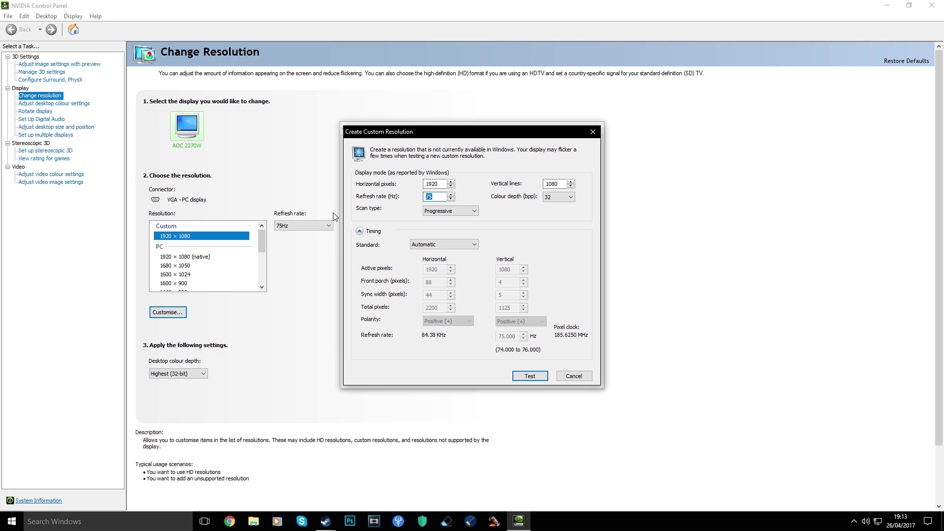
text(60)
key(BackSpace)
text(2)
Try refresh rates of 75, 110 and 60 Hz, settling on 75 Hz.
key(BackSpace)
text(75)
key(BackSpace)
key(BackSpace)
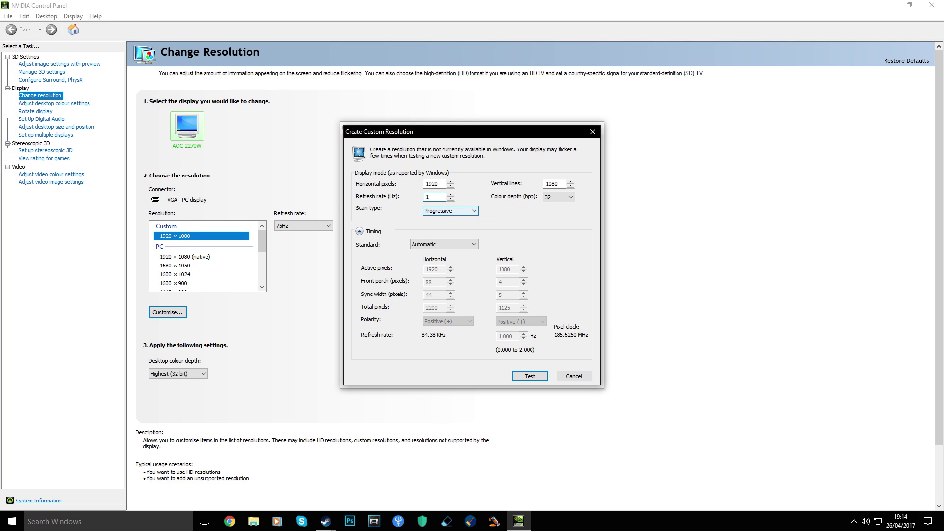
text(110)
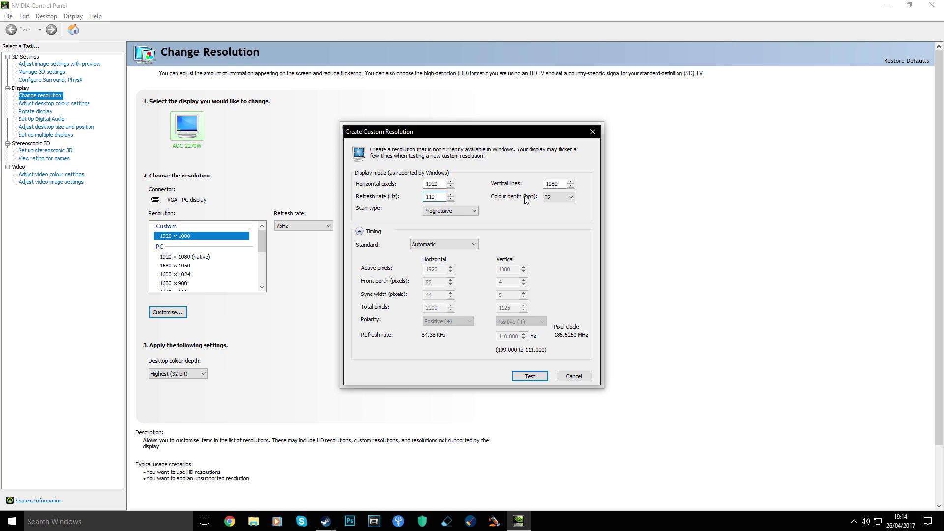
key(BackSpace)
key(BackSpace)
text(60)
key(BackSpace)
key(BackSpace)
text(75)
Cancel the custom resolution dialogs without saving and exit NVIDIA Control Panel.
click(586, 376)
click(584, 378)
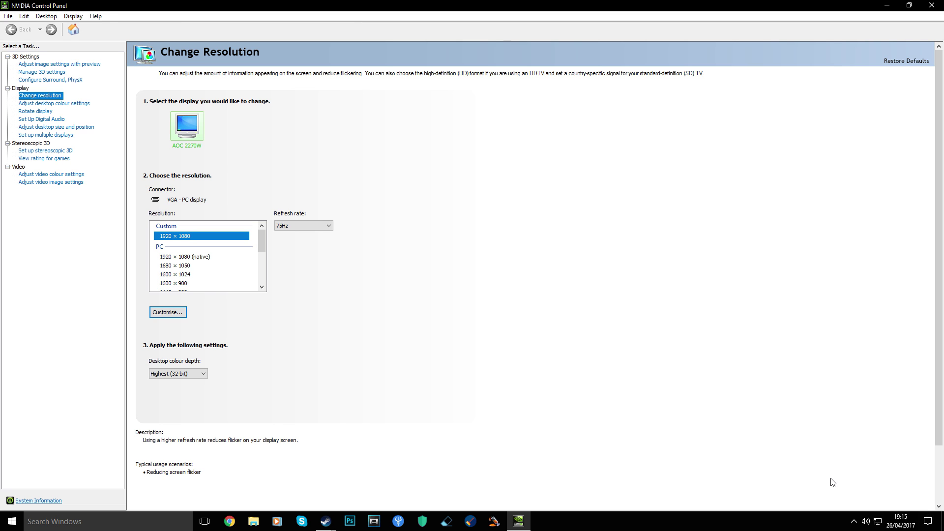
click(932, 5)
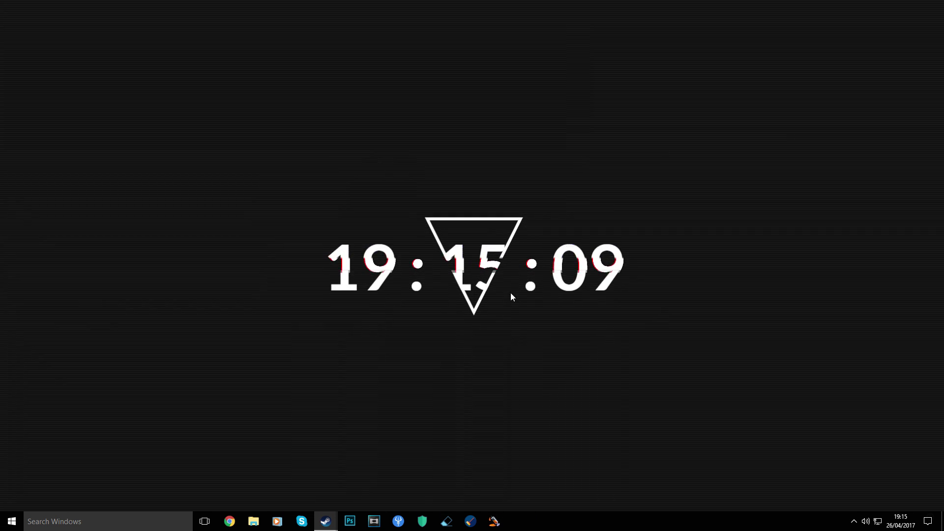